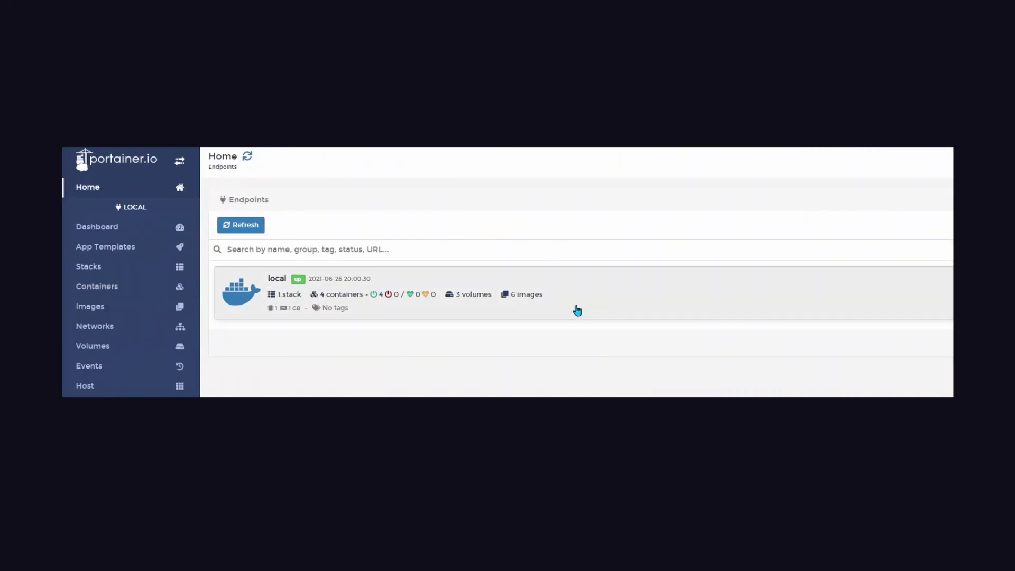
# - Tour the local endpoint's dashboard, containers and devopswebsite_nginx_1 details, ending on Images
pyautogui.click(577, 310)
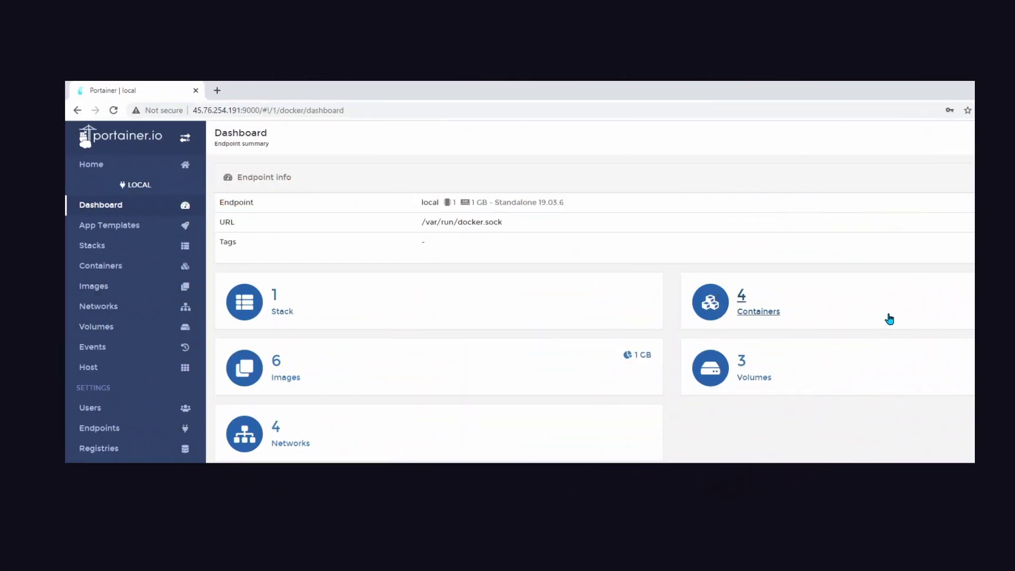
pyautogui.click(892, 318)
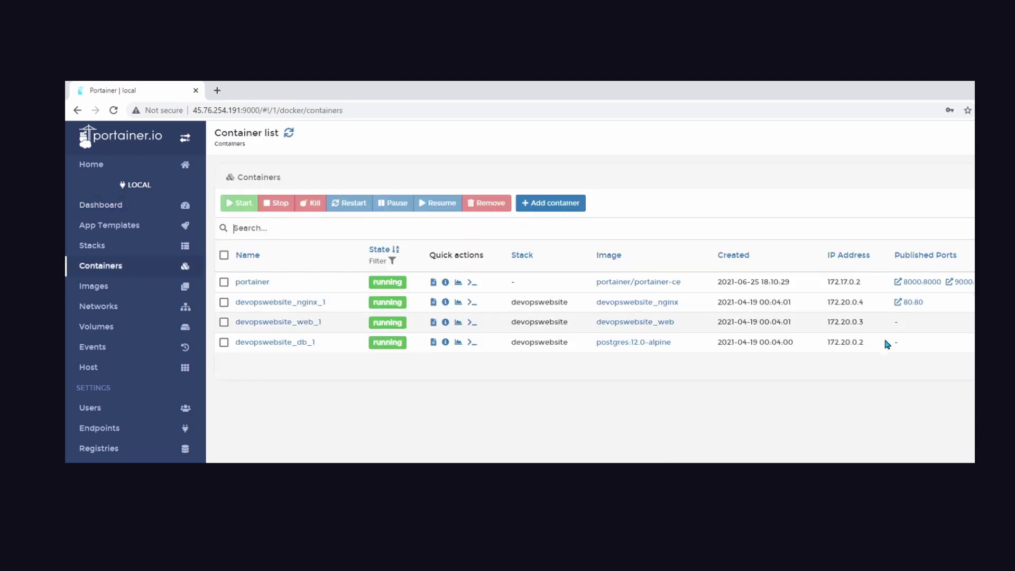
pyautogui.click(319, 308)
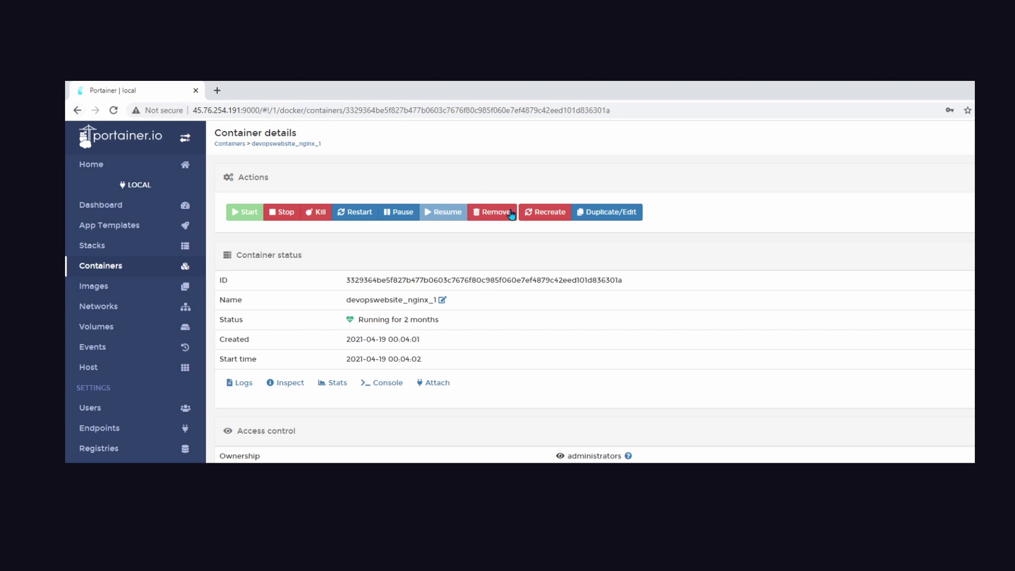
pyautogui.click(148, 294)
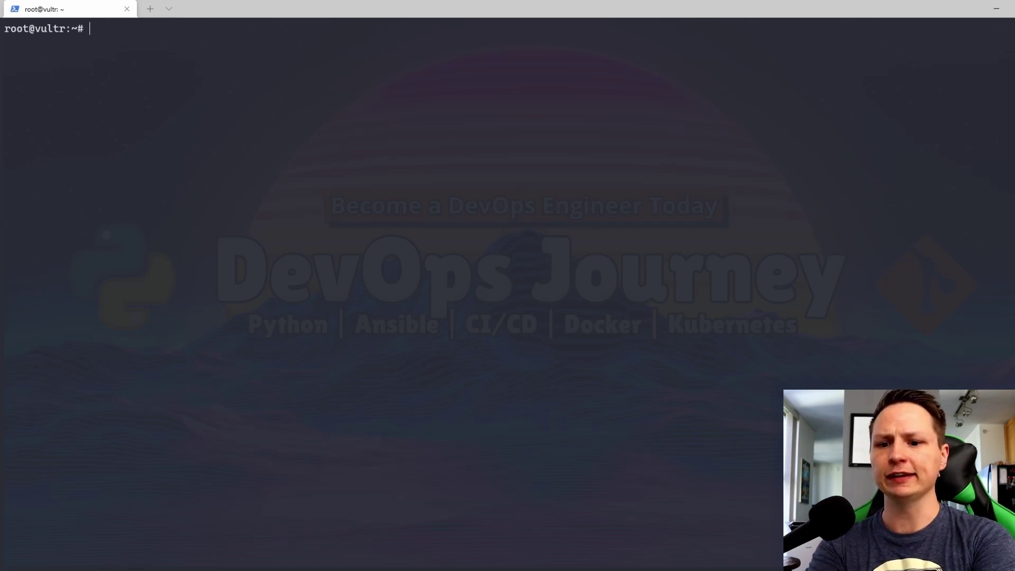
pyautogui.write('docker os')
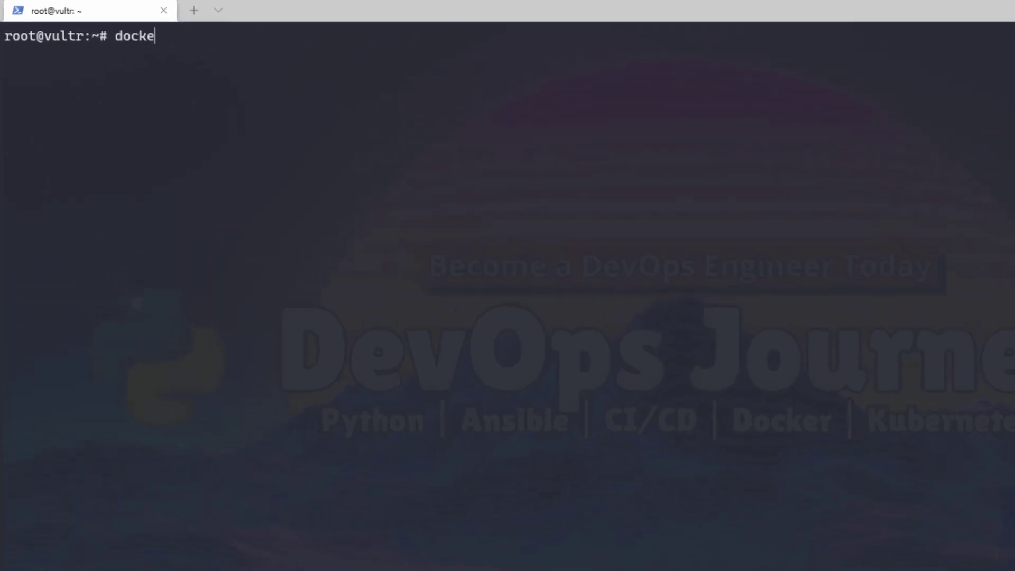
# - Run docker ps after a mistyped attempt to list the nginx, web and db containers
pyautogui.press('Return')
pyautogui.write('docker ps')
pyautogui.press('Return')
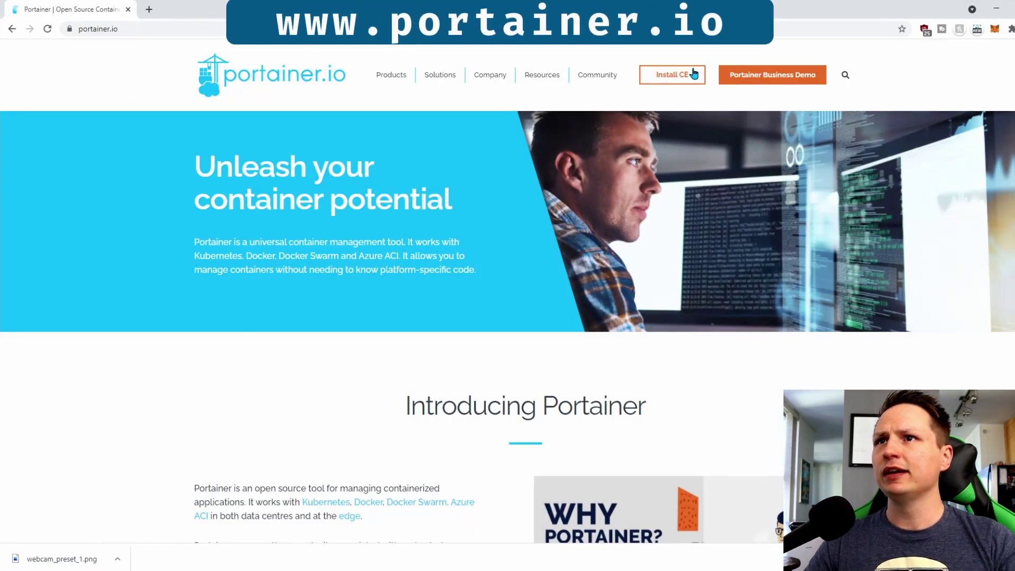
# - Open the Portainer CE installation quick-start docs from portainer.io's Install CE button
pyautogui.click(682, 84)
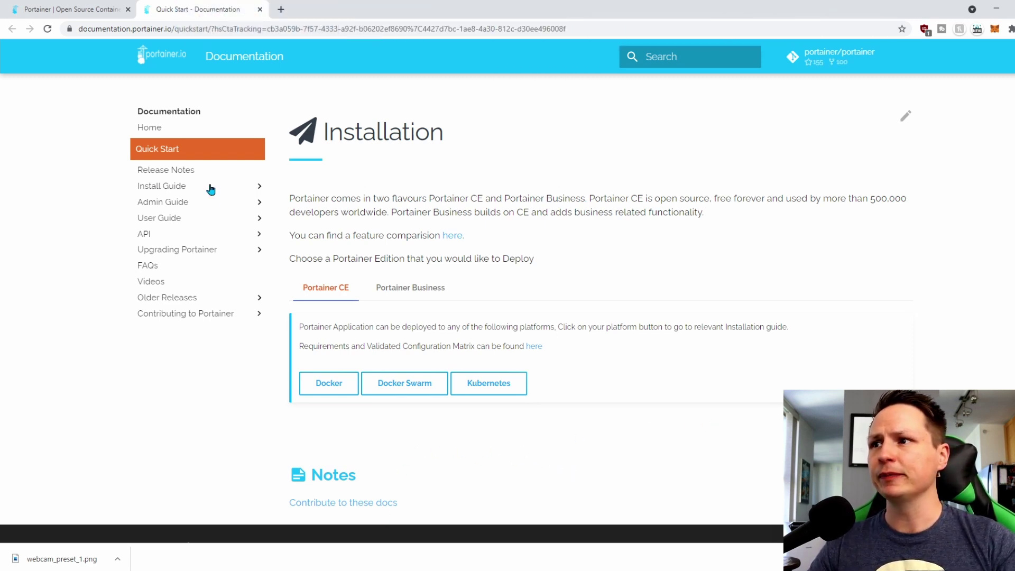
# - Open the Portainer CE Docker guide and highlight the Portainer Server Deployment section
pyautogui.click(336, 383)
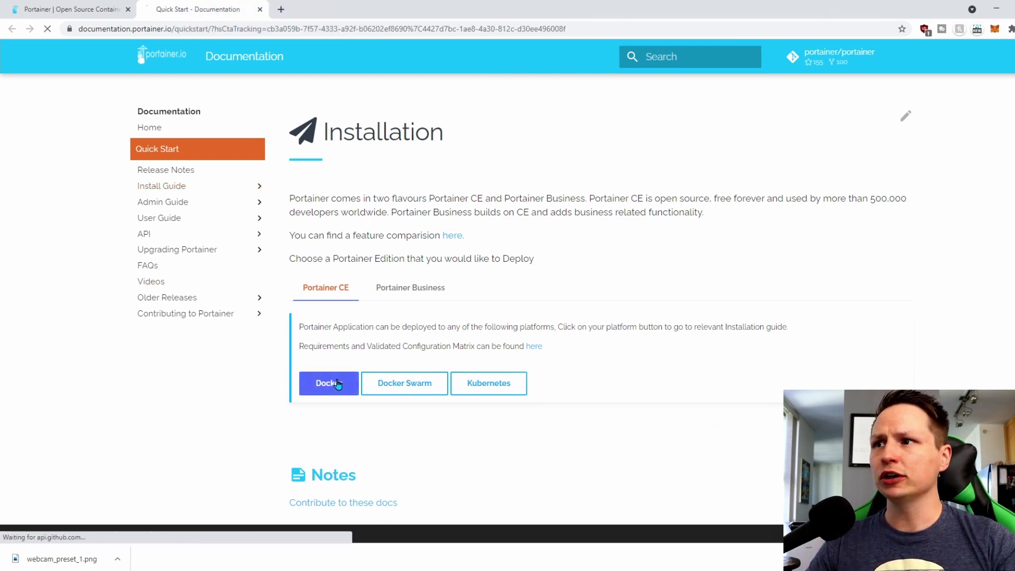
pyautogui.scroll(-3, 320, 462)
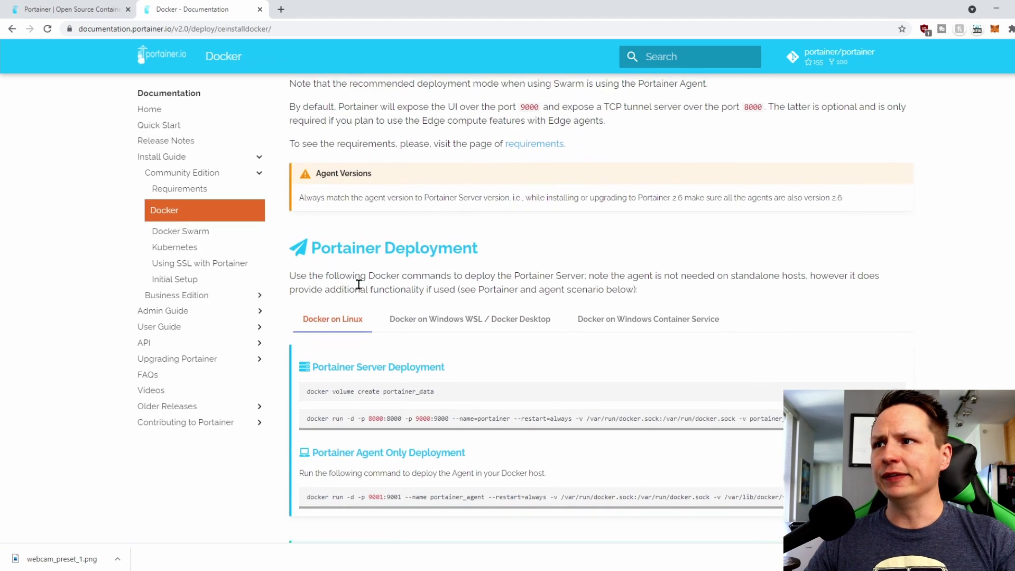
pyautogui.moveTo(354, 321); pyautogui.dragTo(784, 499)
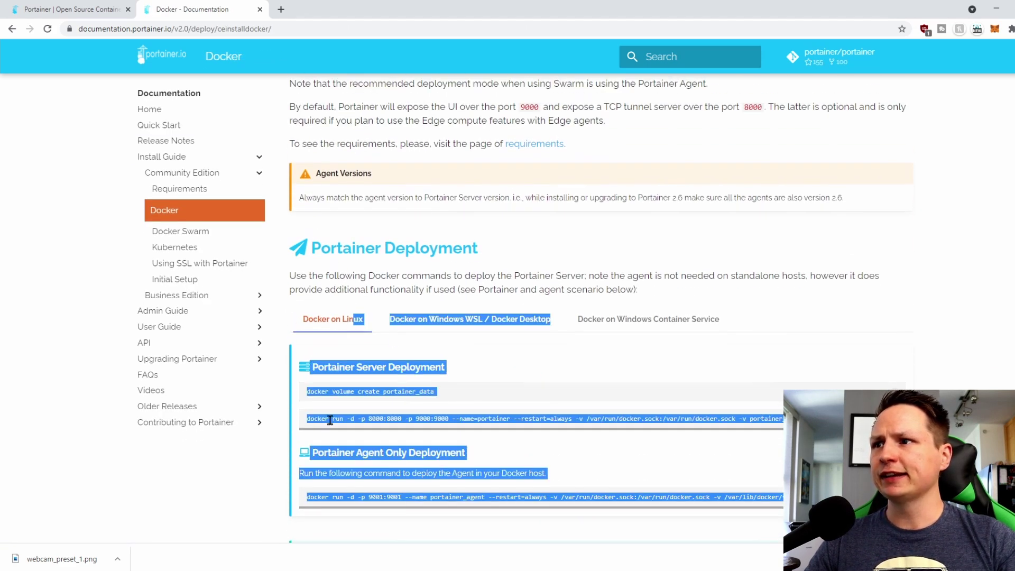
pyautogui.click(536, 419)
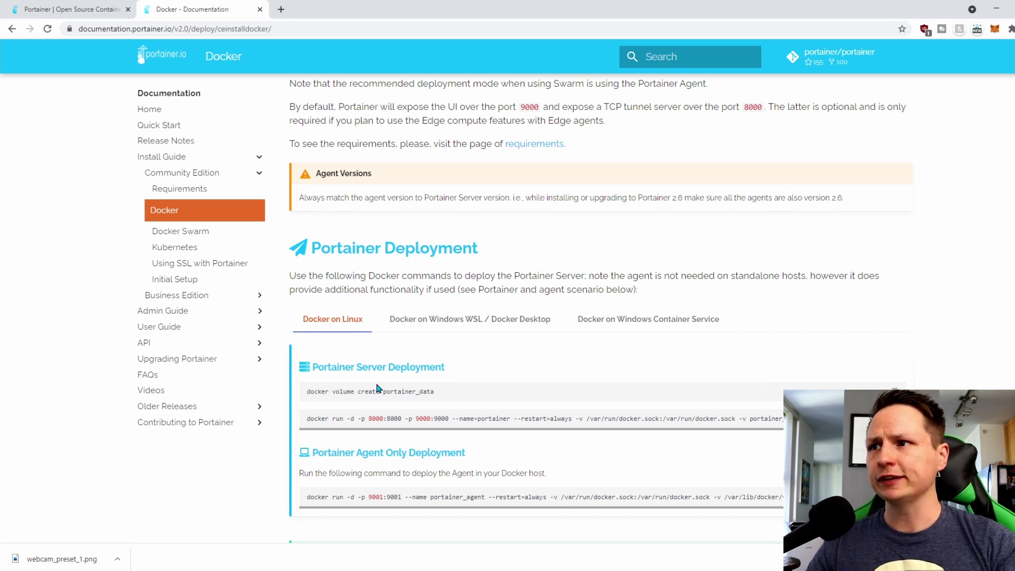
pyautogui.scroll(-1, 476, 409)
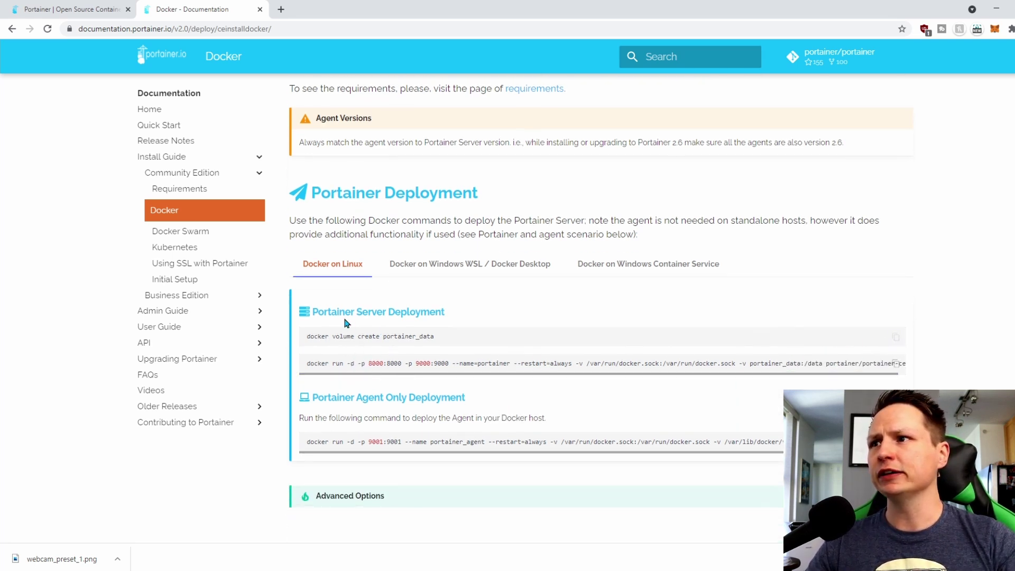
pyautogui.moveTo(310, 308); pyautogui.dragTo(508, 332)
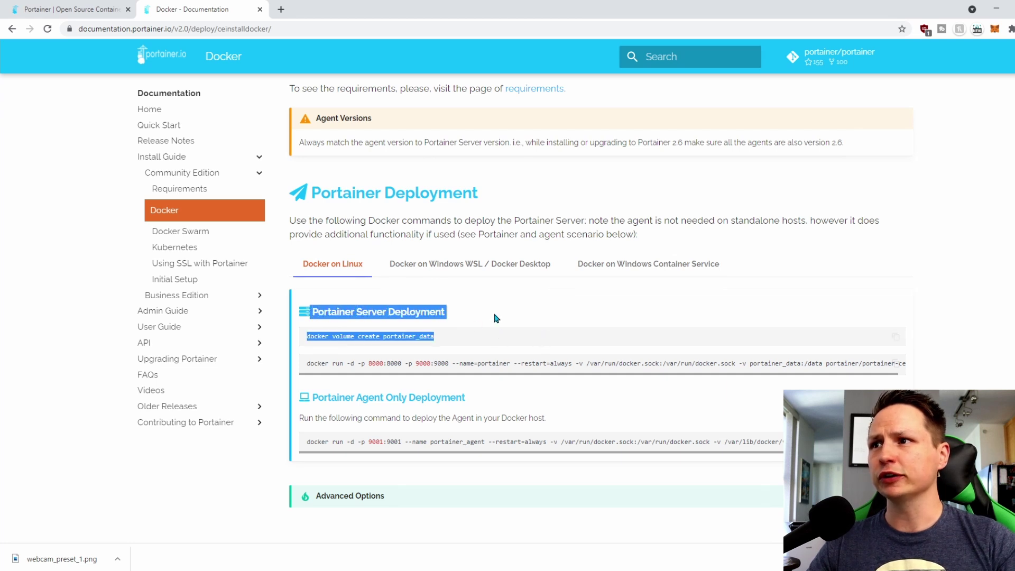
pyautogui.click(482, 318)
pyautogui.moveTo(447, 311); pyautogui.dragTo(313, 311)
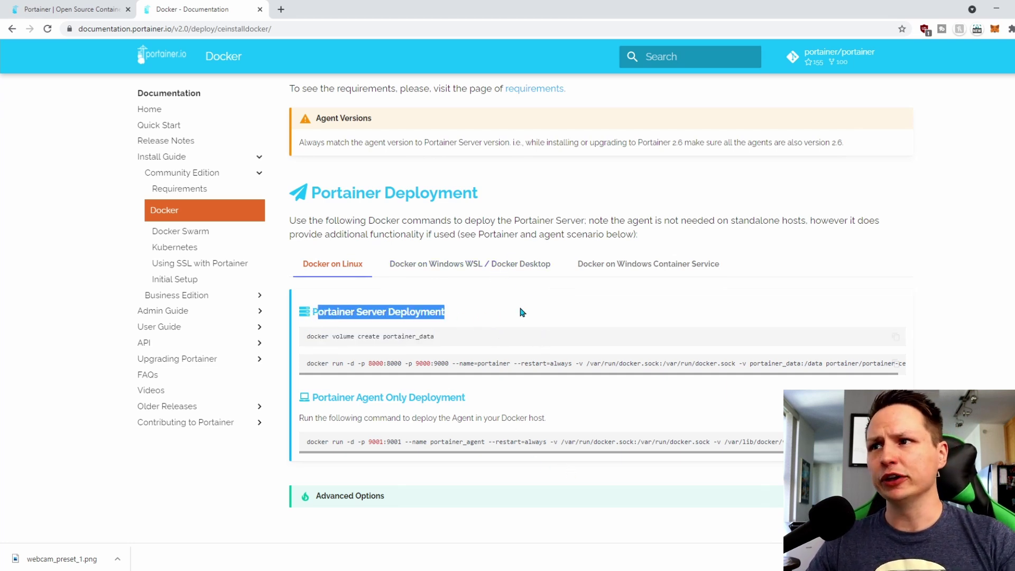
pyautogui.click(490, 334)
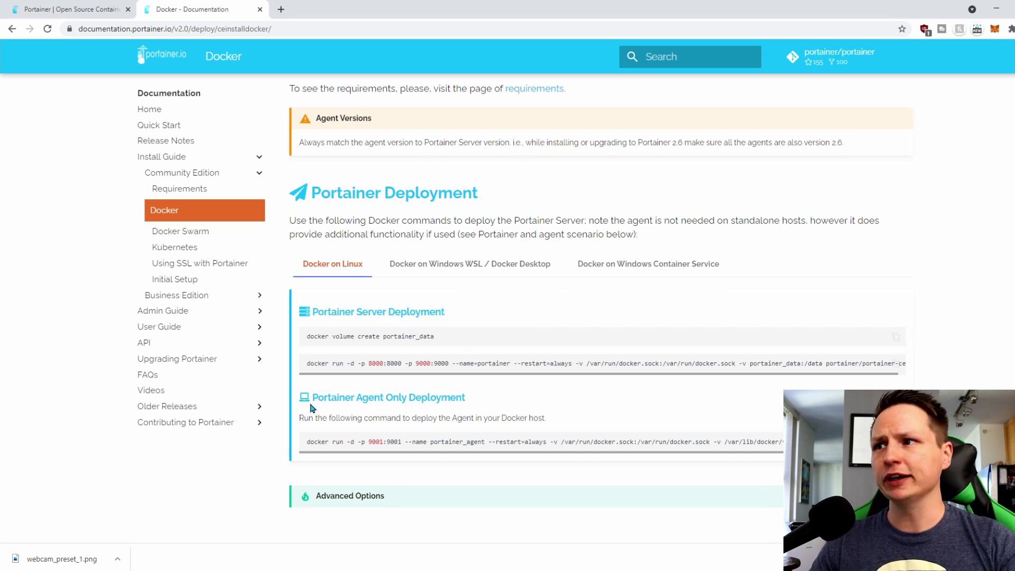
# - Highlight the Agent Only Deployment command, then select the server docker run command
pyautogui.moveTo(322, 397); pyautogui.dragTo(431, 398)
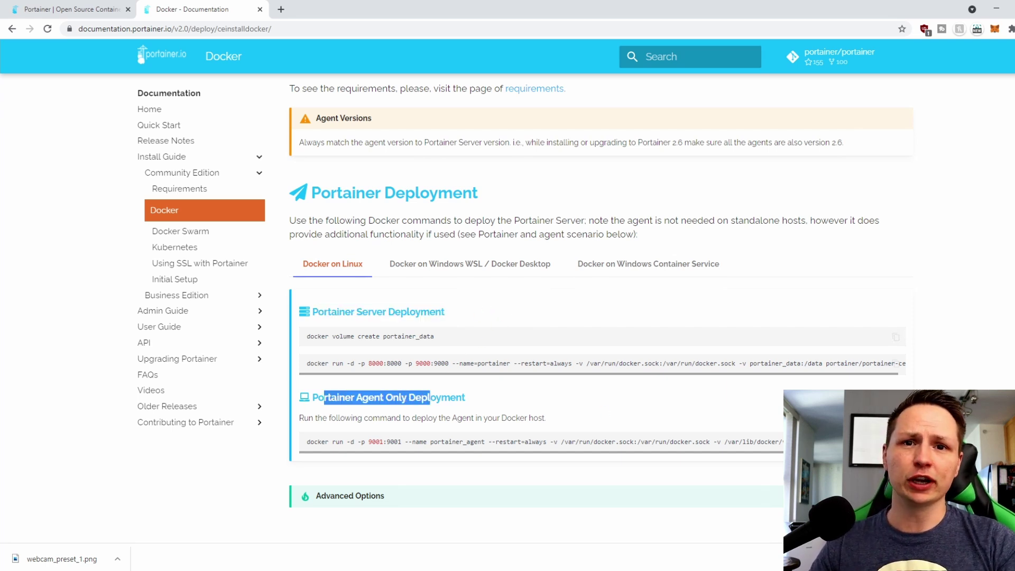
pyautogui.moveTo(308, 442); pyautogui.dragTo(558, 442)
pyautogui.click(776, 442)
pyautogui.hscroll(2, 777, 441)
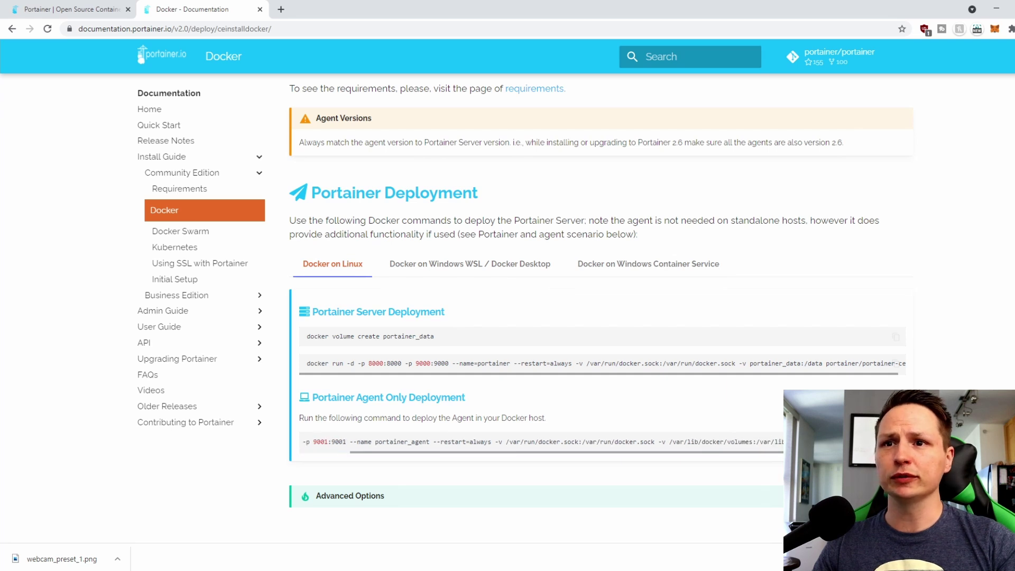
pyautogui.moveTo(690, 442); pyautogui.dragTo(709, 442)
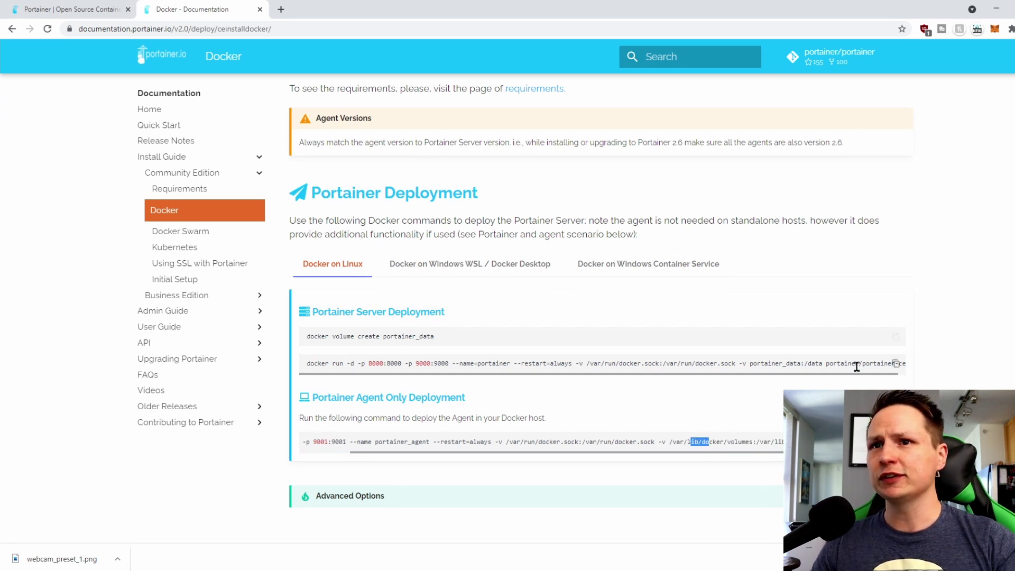
pyautogui.tripleClick(895, 364)
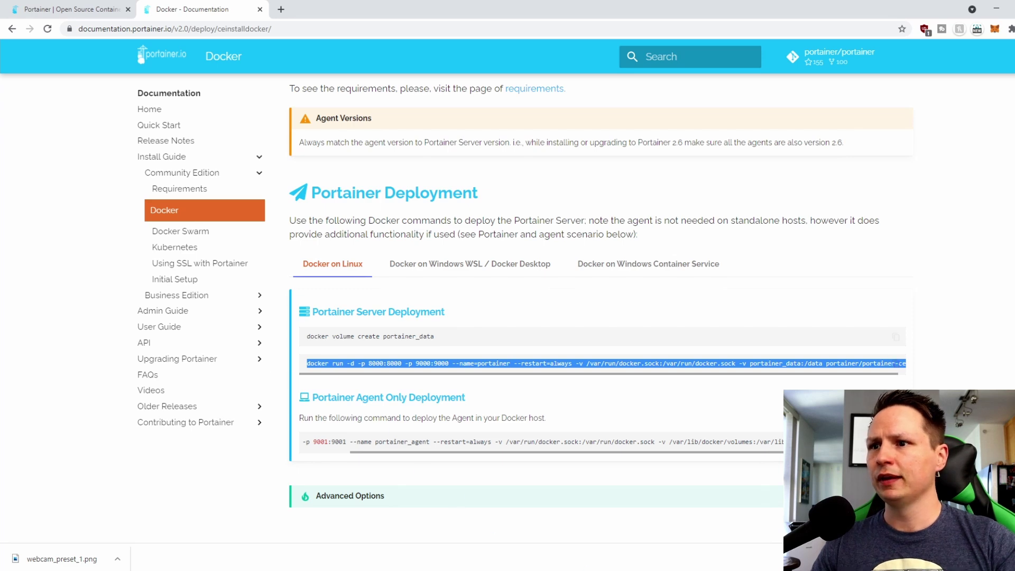
# - Paste and run the Portainer docker run command, then list containers in smaller text
pyautogui.hotkey('alt', 'Tab')
pyautogui.rightClick(116, 130)
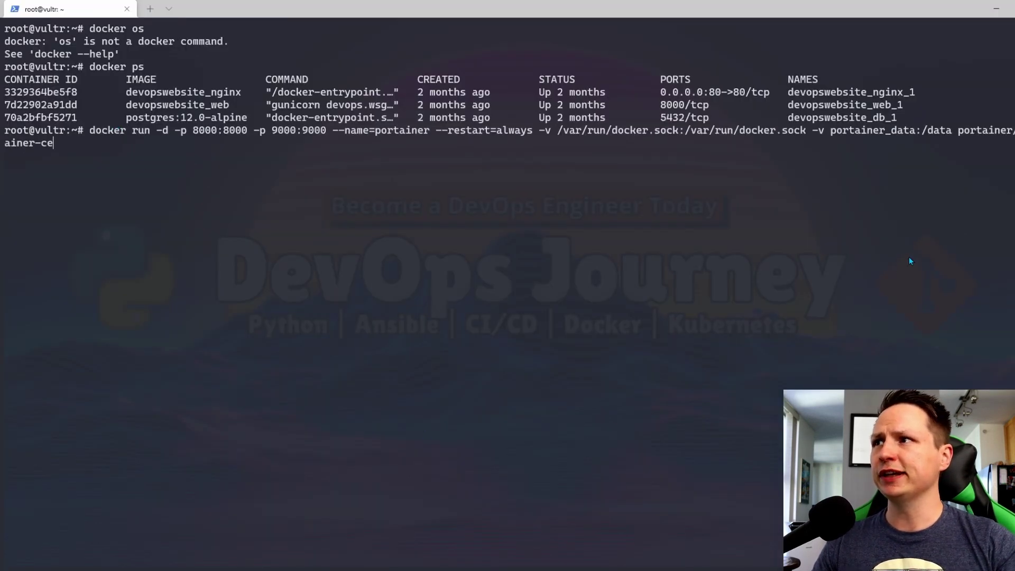
pyautogui.press('Return')
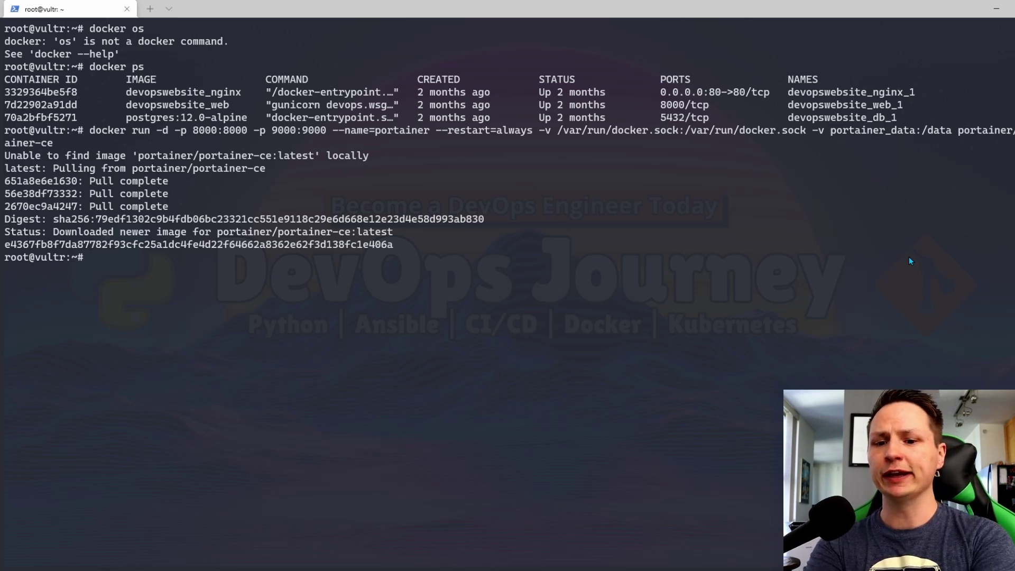
pyautogui.write('docker ps')
pyautogui.press('Return')
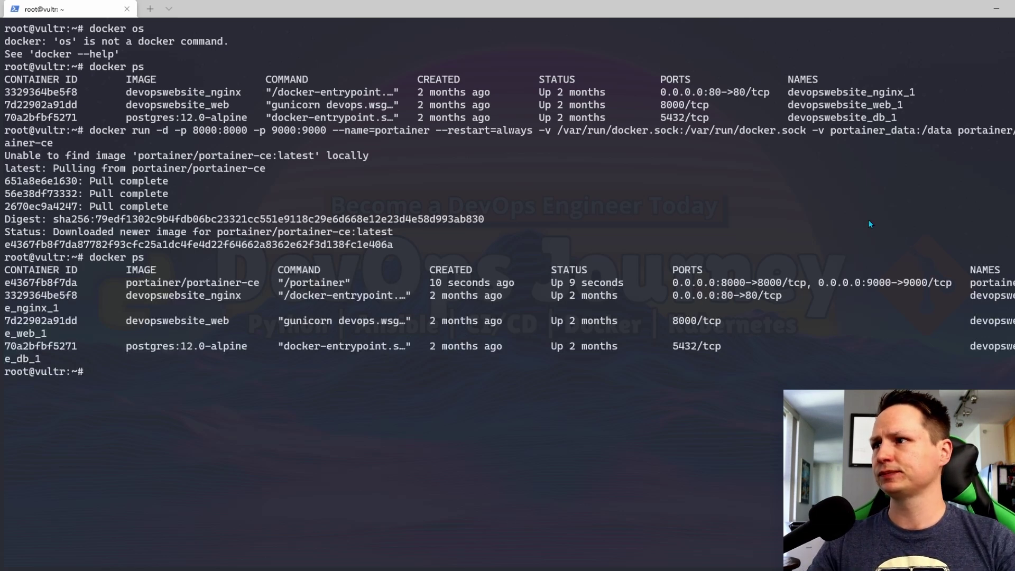
pyautogui.hotkey('ctrl', '-')
pyautogui.hotkey('ctrl', '-')
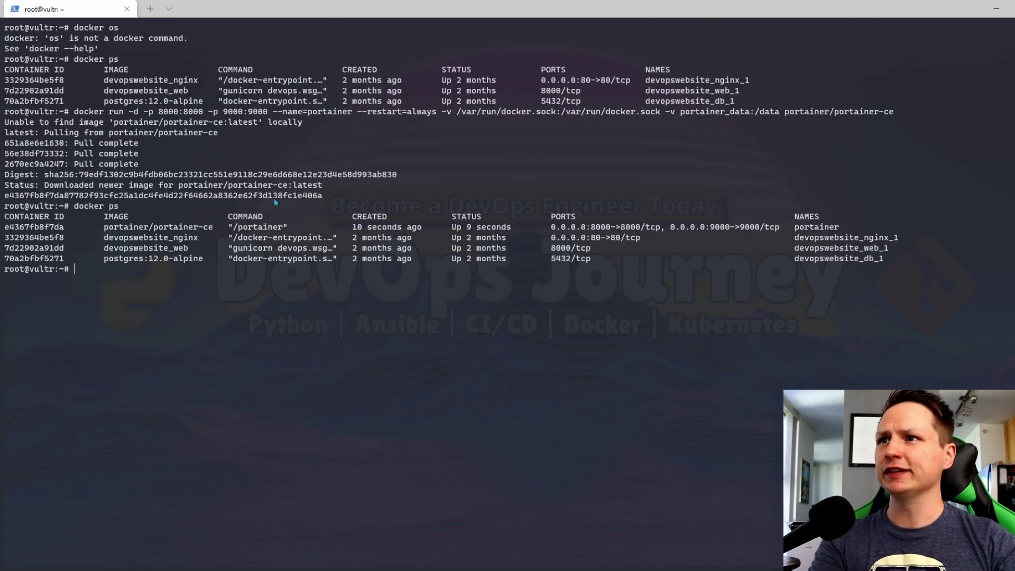
# - Highlight the portainer container's ID, image and 9000 port mapping in docker ps output
pyautogui.moveTo(5, 227); pyautogui.dragTo(134, 229)
pyautogui.click(105, 281)
pyautogui.moveTo(6, 228); pyautogui.dragTo(619, 230)
pyautogui.click(805, 304)
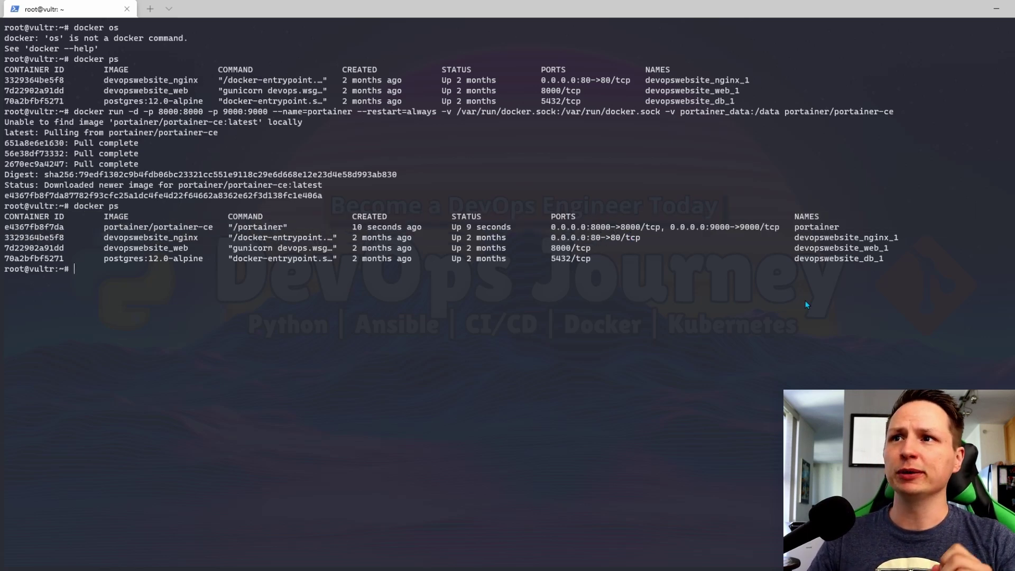
pyautogui.moveTo(741, 227); pyautogui.dragTo(808, 227)
pyautogui.click(707, 238)
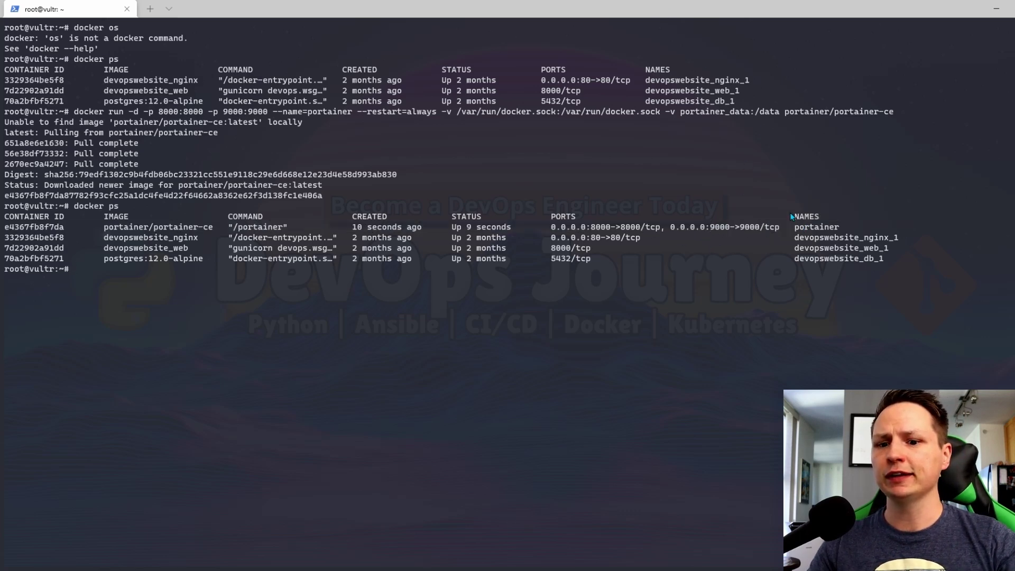
pyautogui.write('curl')
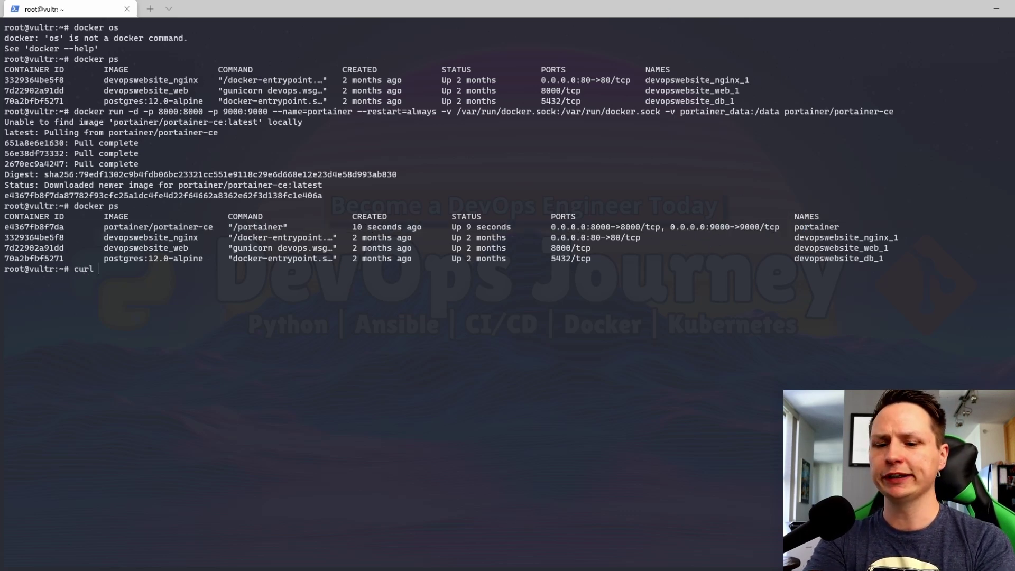
pyautogui.write(' l')
pyautogui.write('ocalh')
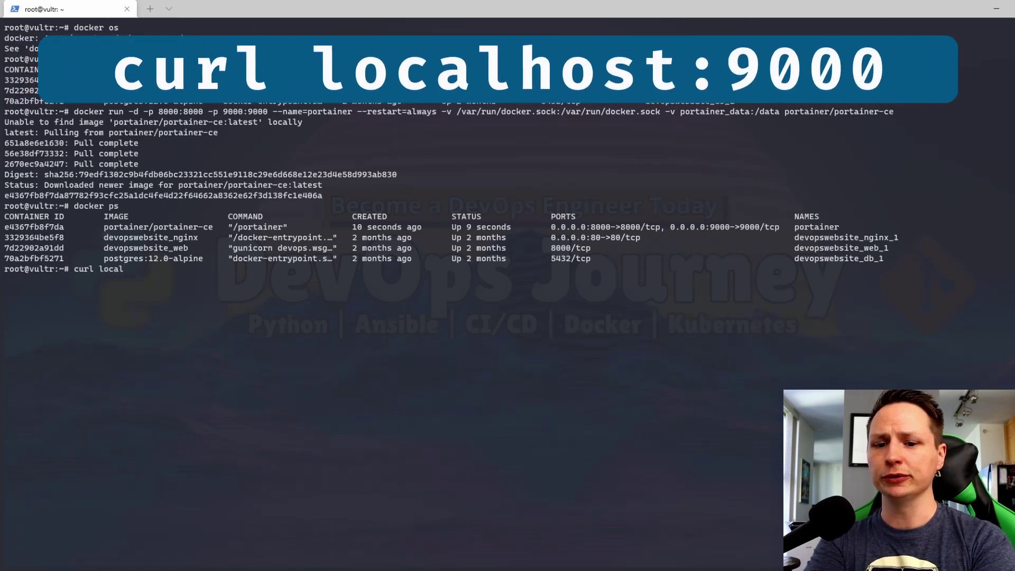
pyautogui.write('ost:')
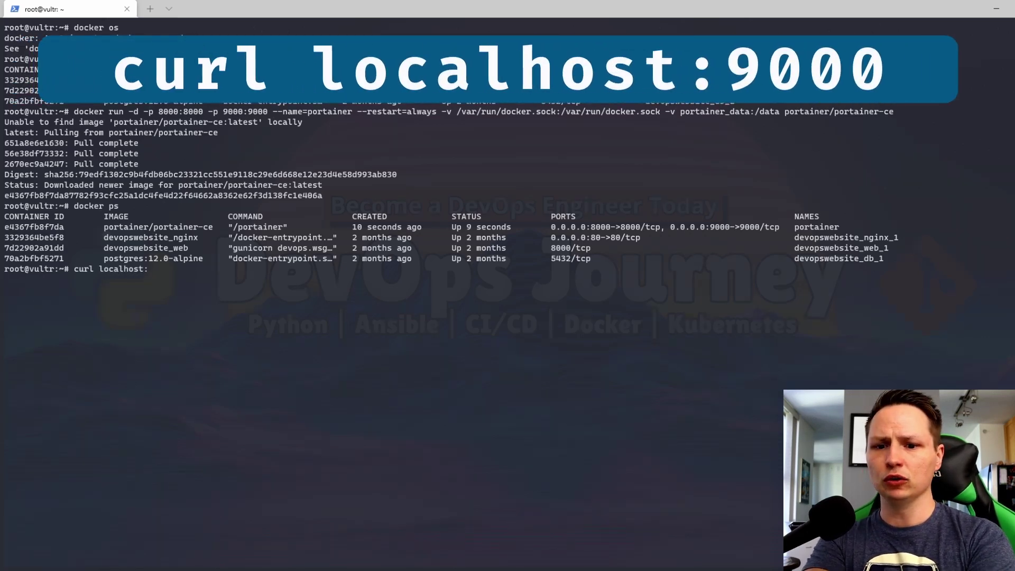
pyautogui.write('9000')
# - Confirm Portainer returns its HTML page from curl localhost:9000, then clear the terminal
pyautogui.press('Return')
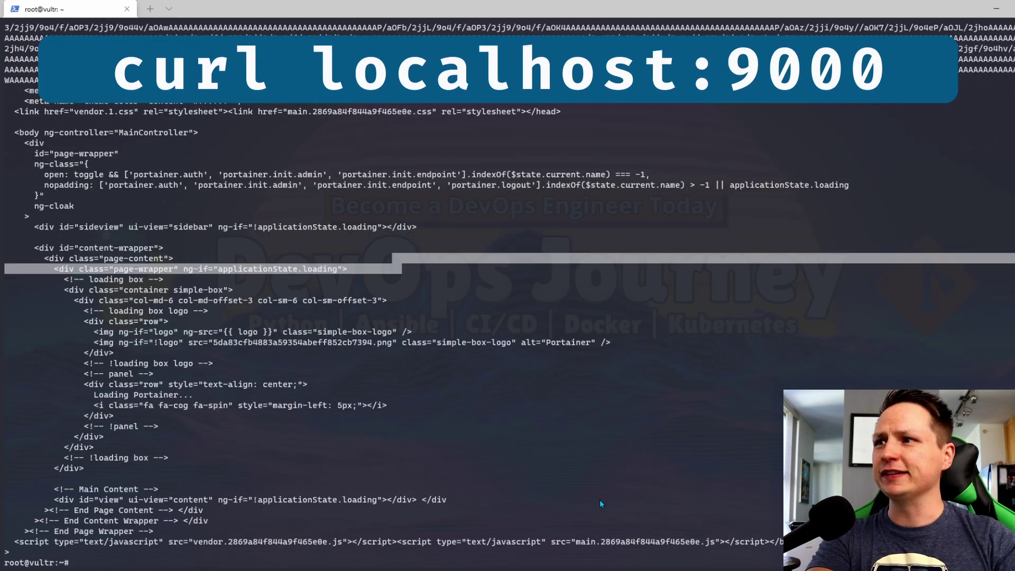
pyautogui.click(477, 425)
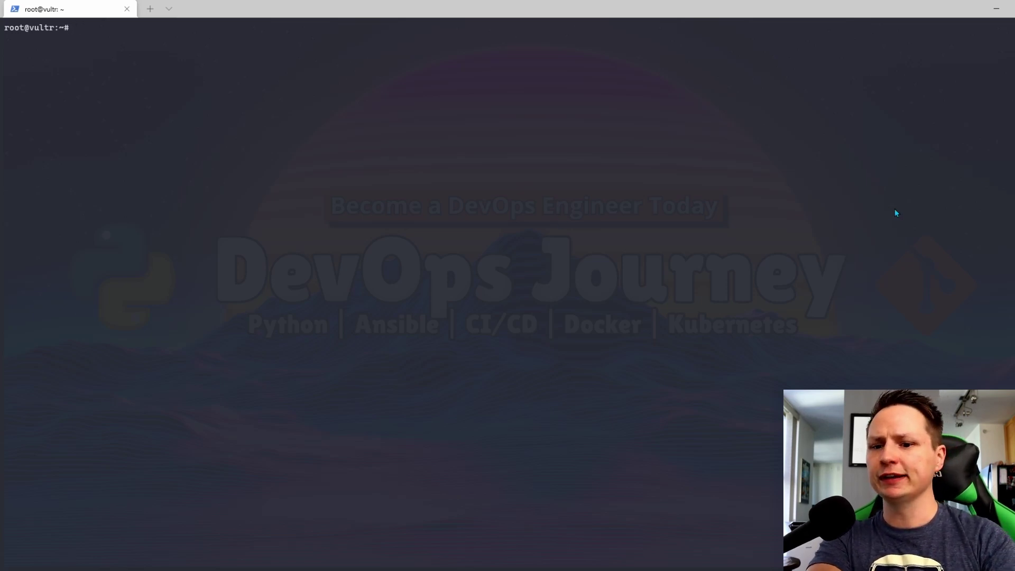
pyautogui.write('curl ifconfig.me')
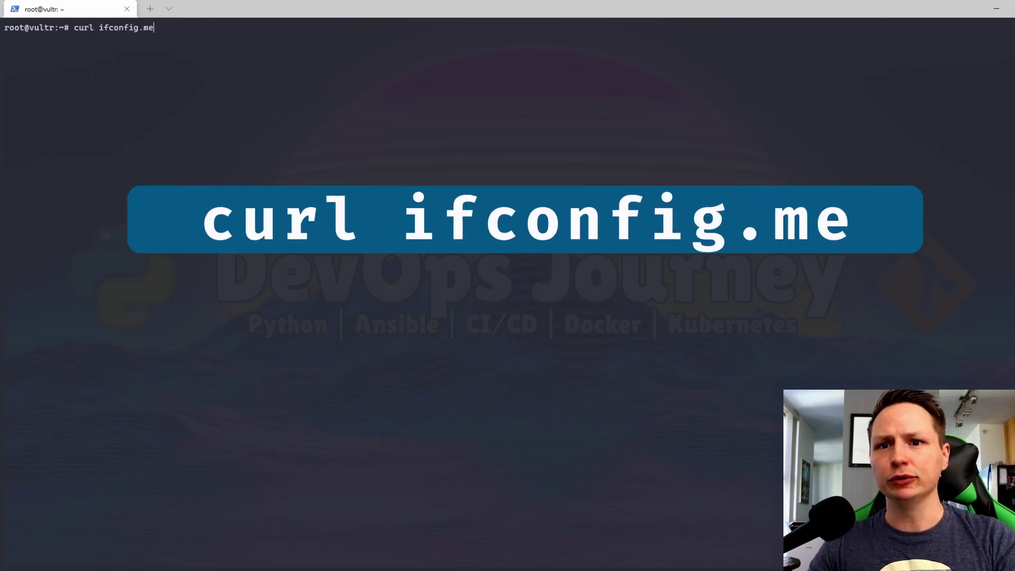
pyautogui.press('Return')
pyautogui.moveTo(4, 39); pyautogui.dragTo(59, 41)
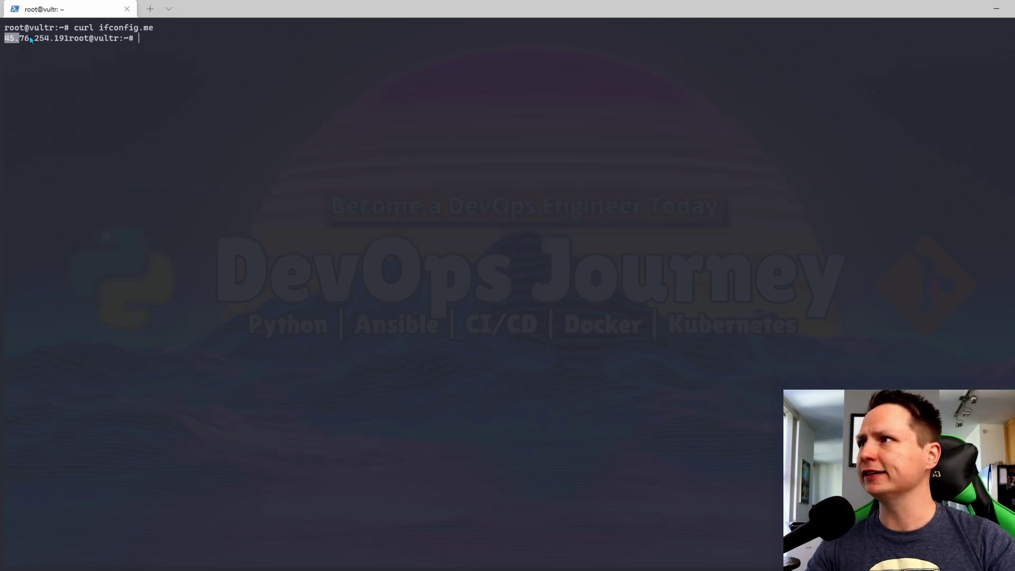
pyautogui.rightClick(65, 40)
# - Load 45.76.254.191:9000 in Chrome using the copied IP
pyautogui.hotkey('alt', 'Tab')
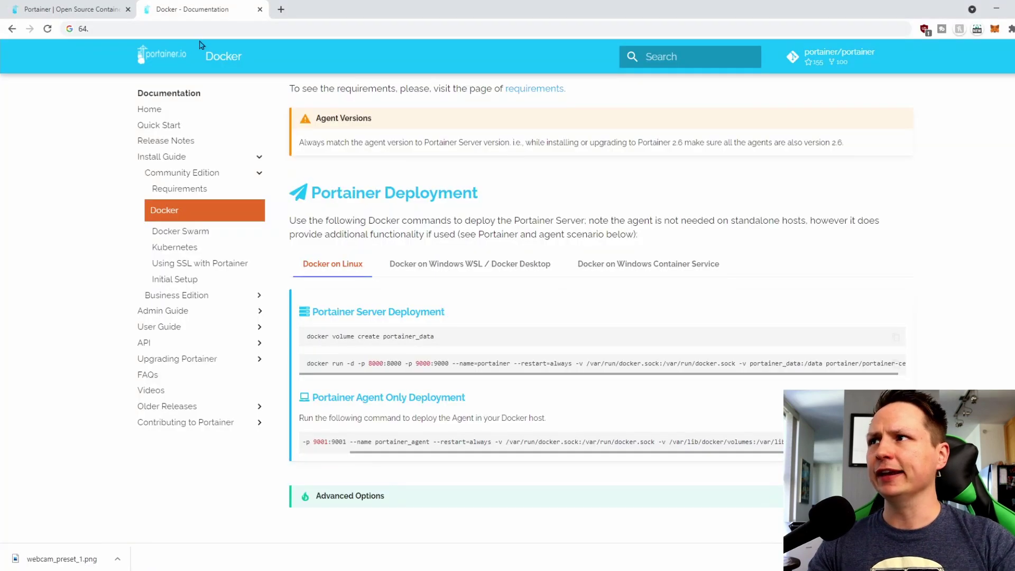
pyautogui.write('64.')
pyautogui.write('45.76.254.191')
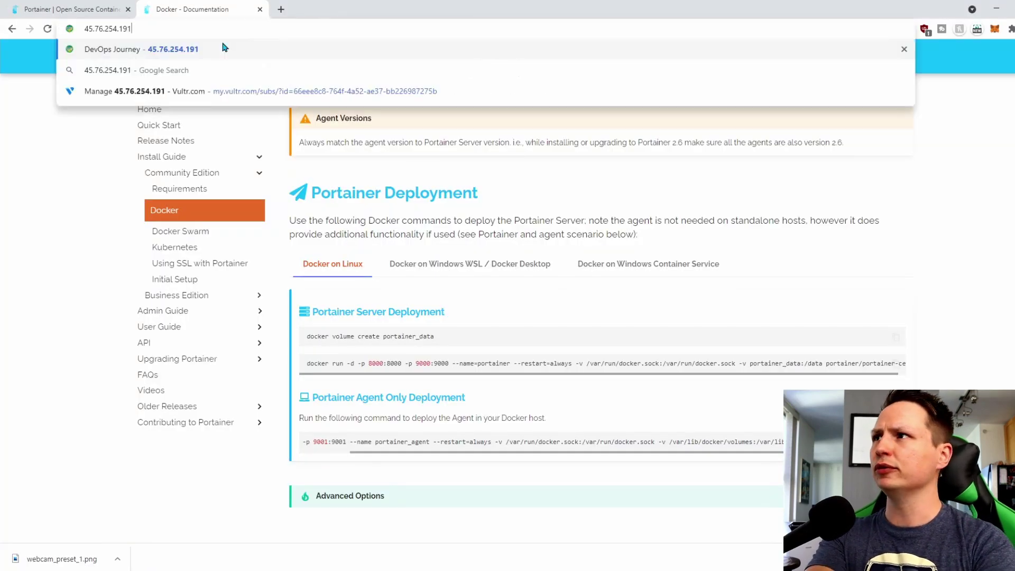
pyautogui.write(':')
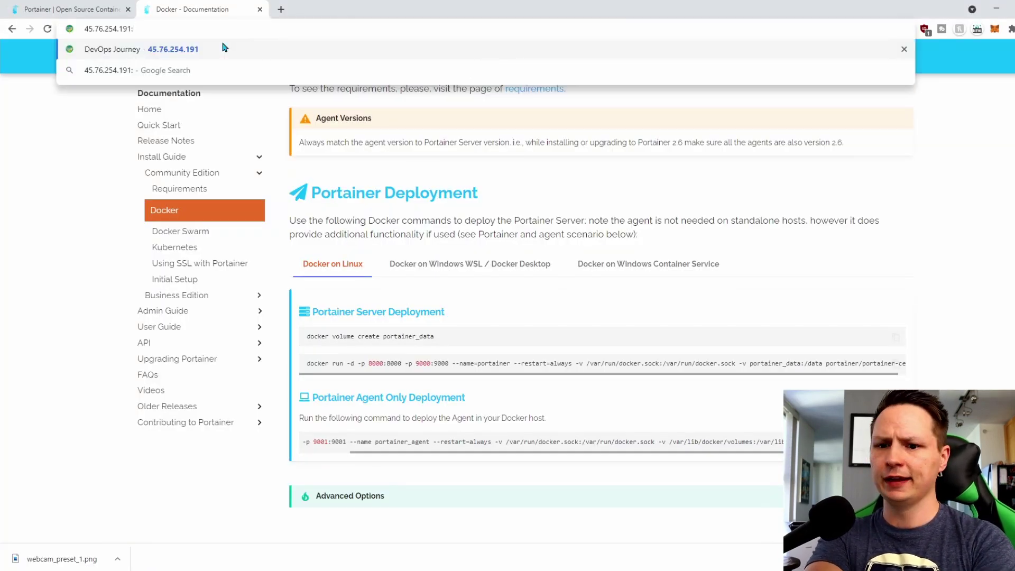
pyautogui.write('9000')
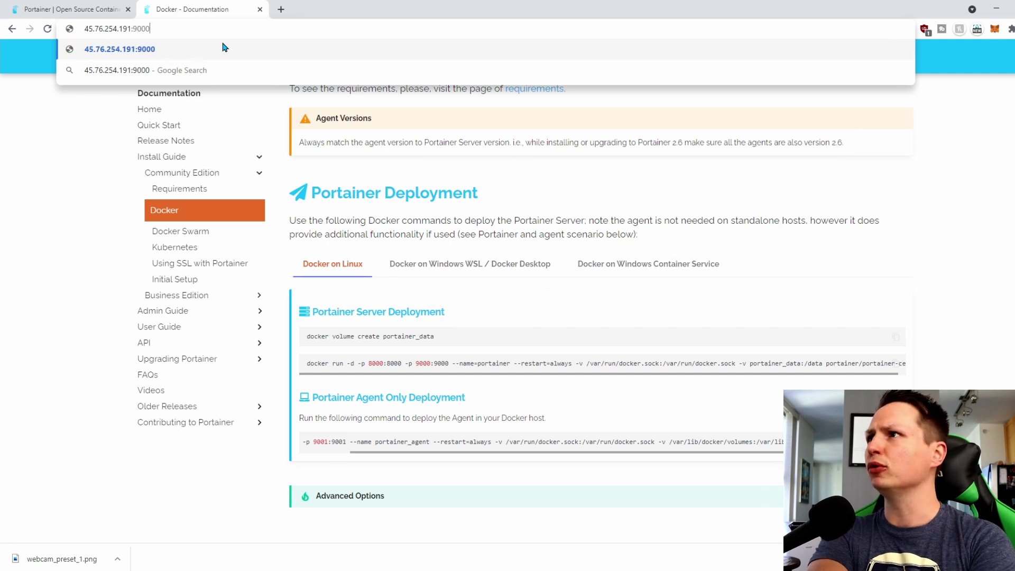
pyautogui.press('Return')
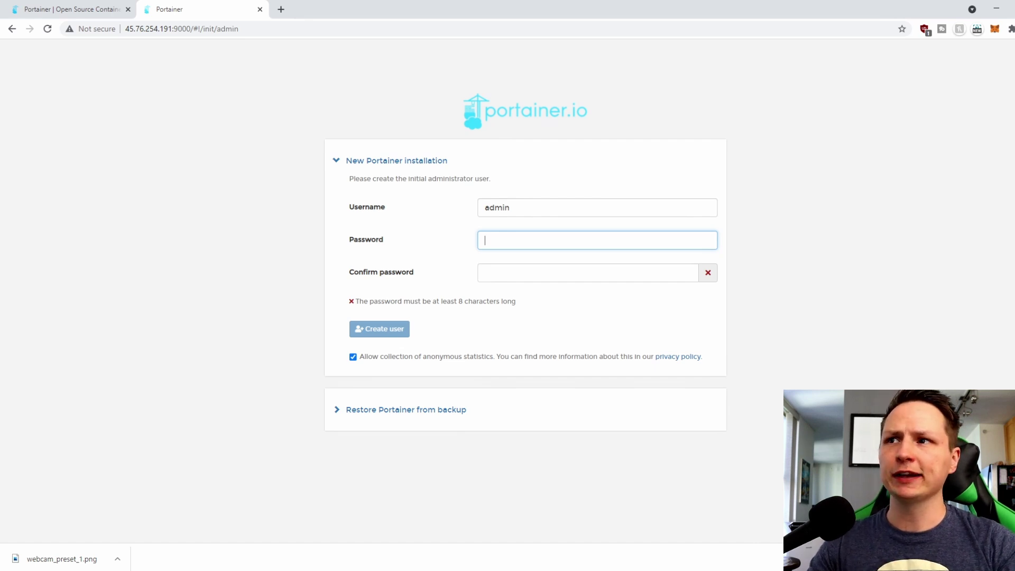
# - Create the admin user with a confirmed password, skip saving it, and connect local Docker
pyautogui.click(493, 240)
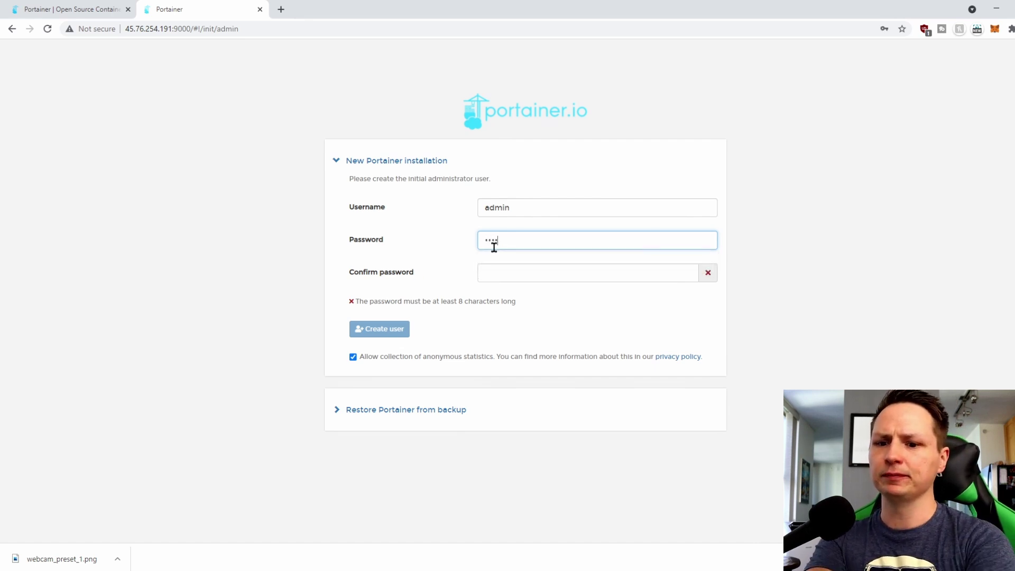
pyautogui.press('Tab')
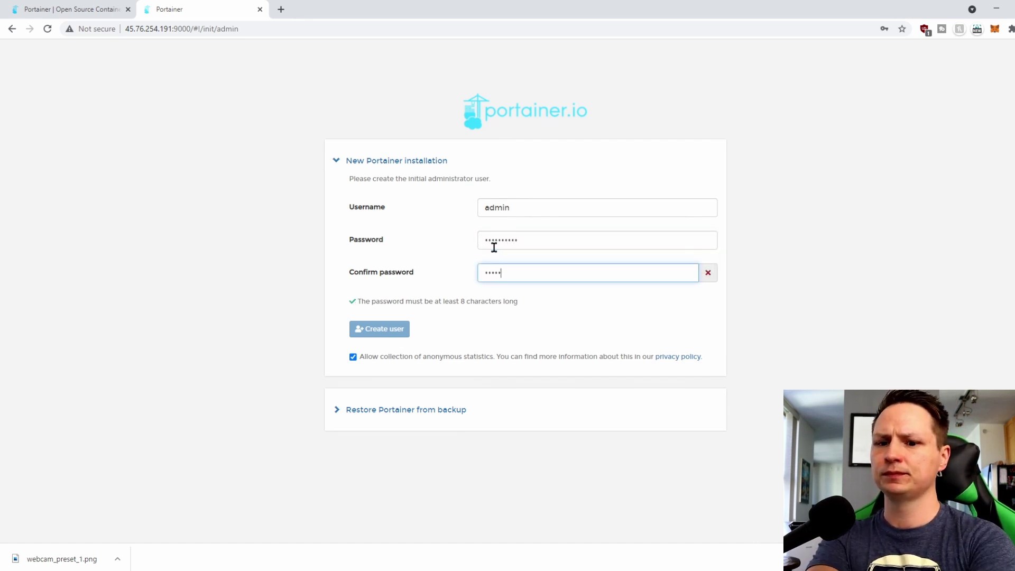
pyautogui.click(379, 328)
pyautogui.click(467, 474)
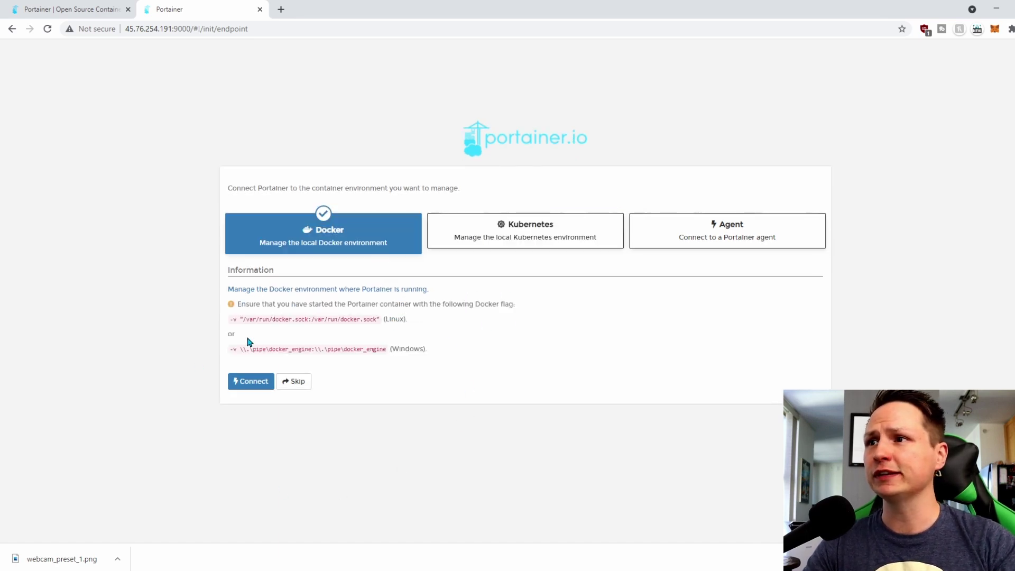
pyautogui.click(255, 381)
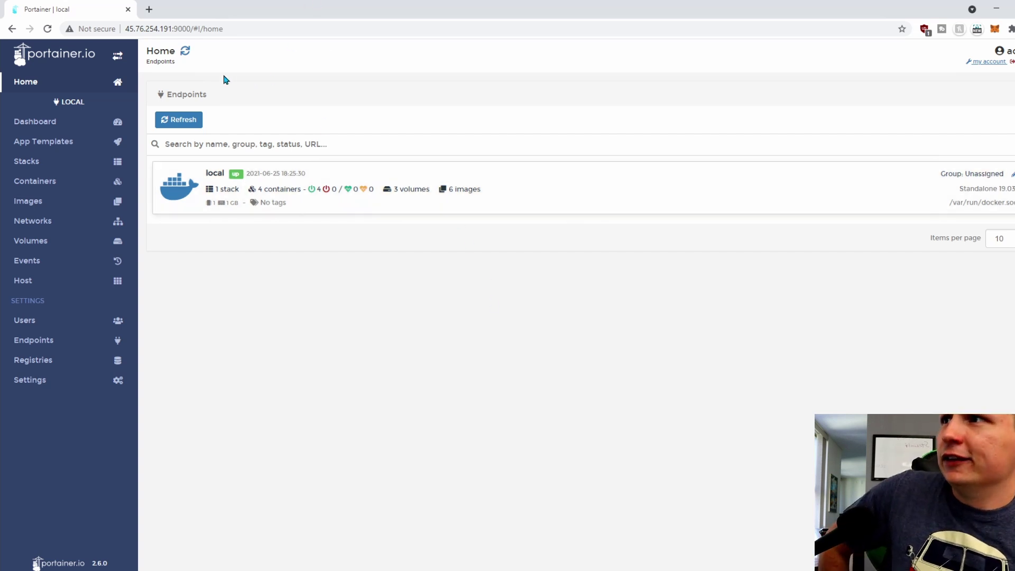
# - From the local dashboard, check Stacks, return, and list the four running containers
pyautogui.click(245, 182)
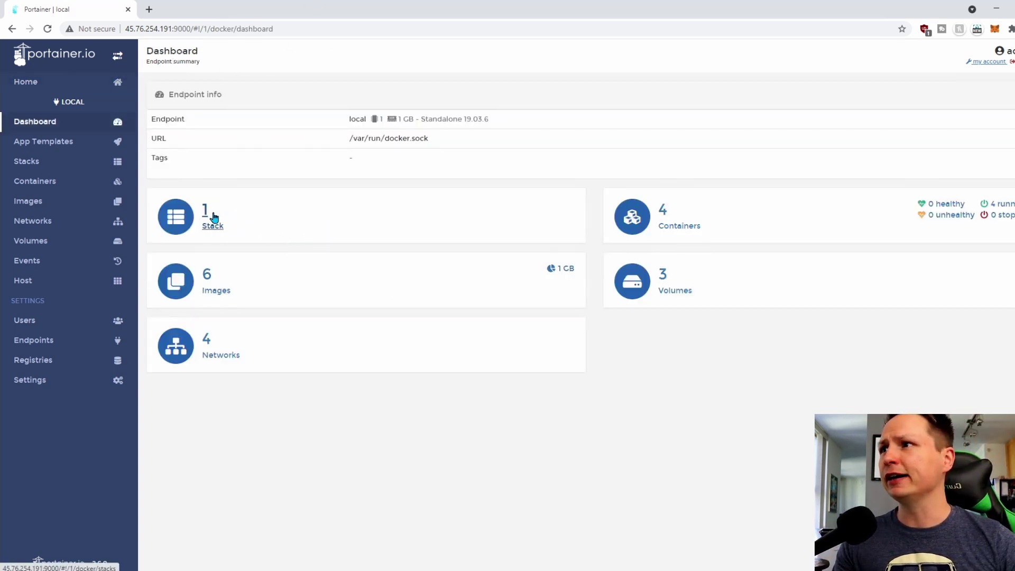
pyautogui.click(255, 217)
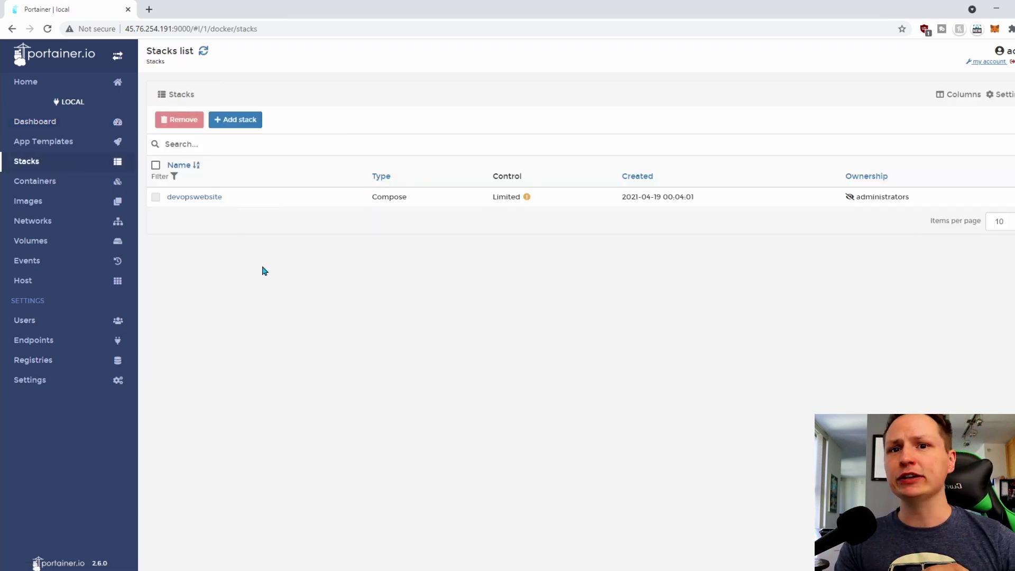
pyautogui.click(12, 29)
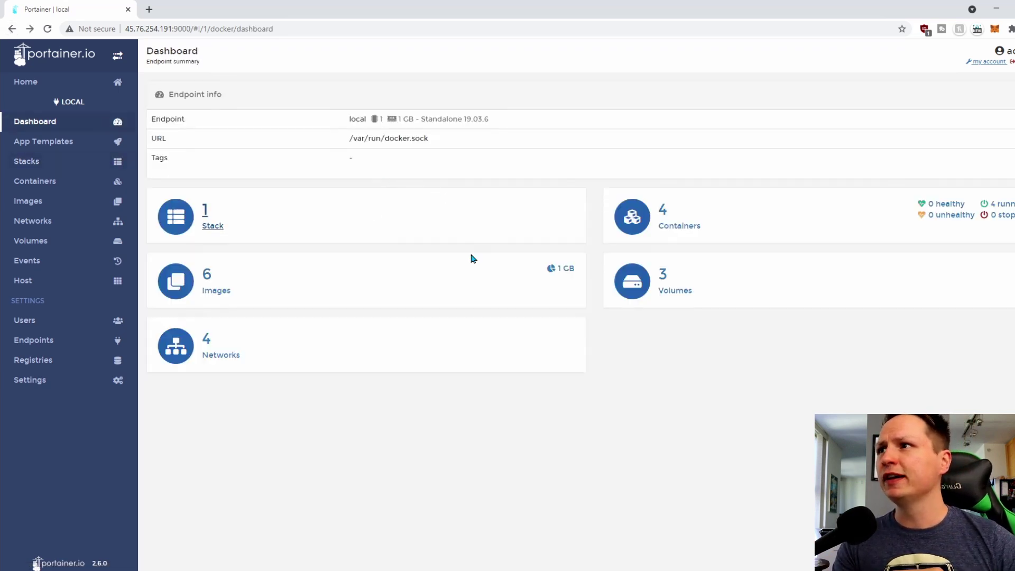
pyautogui.click(679, 225)
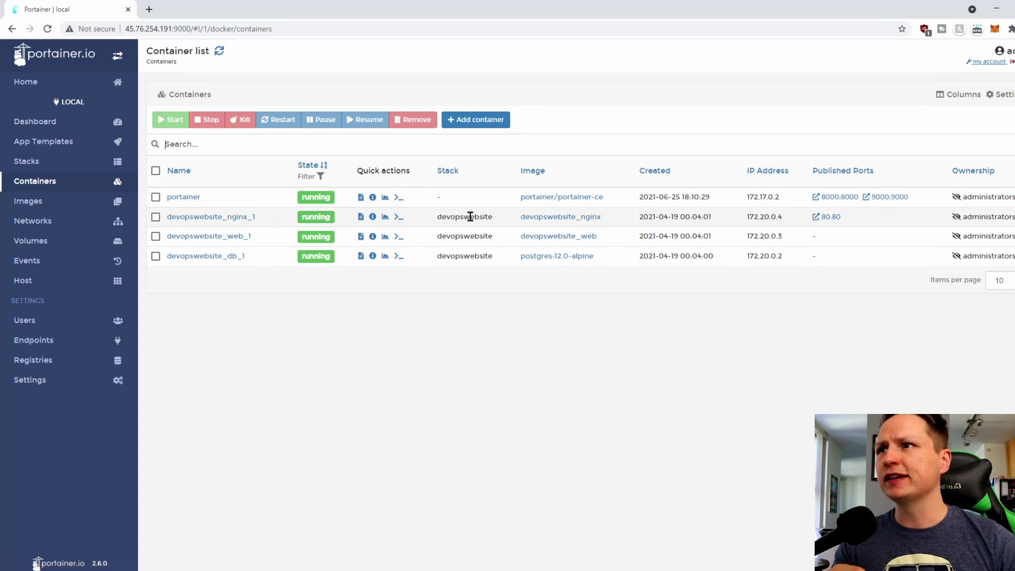
# - Open the portainer container's console page, ready for a root /bin/bash session
pyautogui.moveTo(470, 216); pyautogui.dragTo(458, 217)
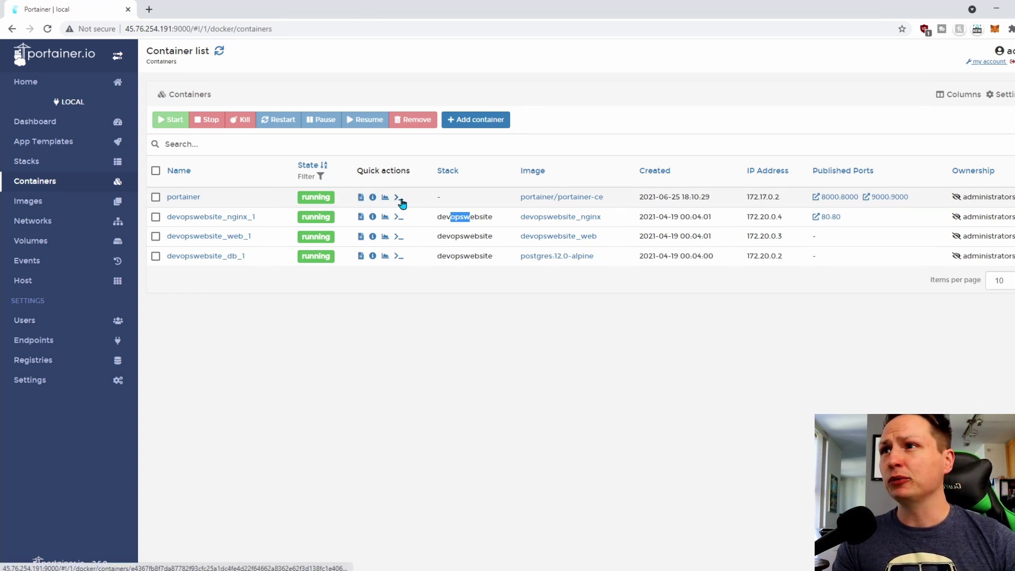
pyautogui.click(399, 197)
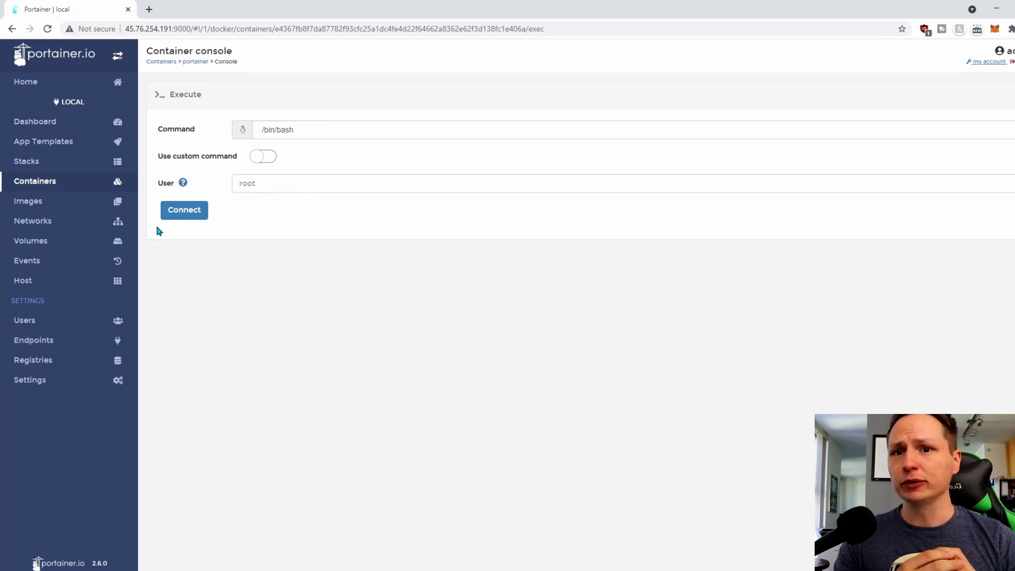
# - List the images, check devopswebsite_nginx:latest, and focus the pull-image name field
pyautogui.click(29, 201)
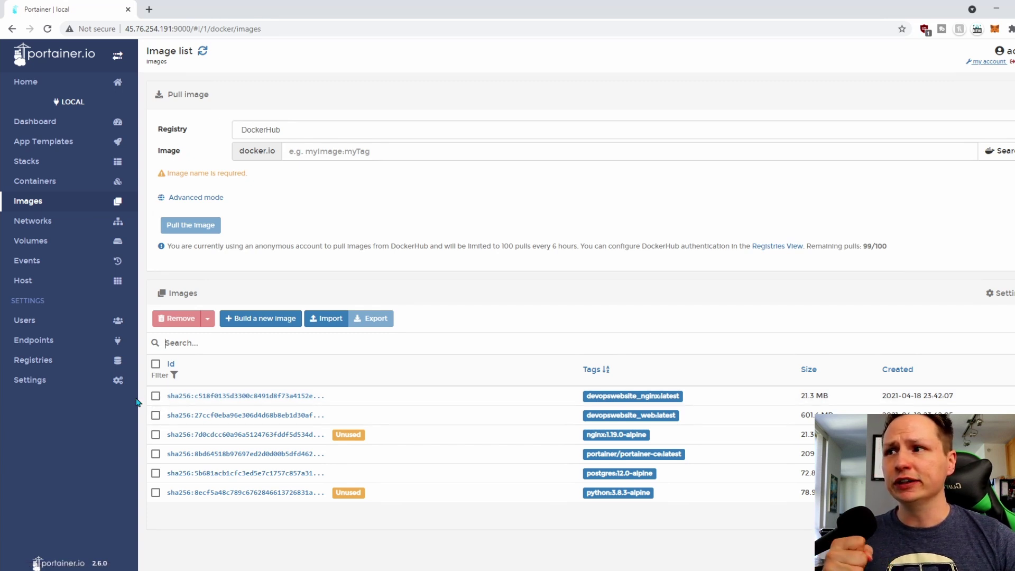
pyautogui.click(156, 396)
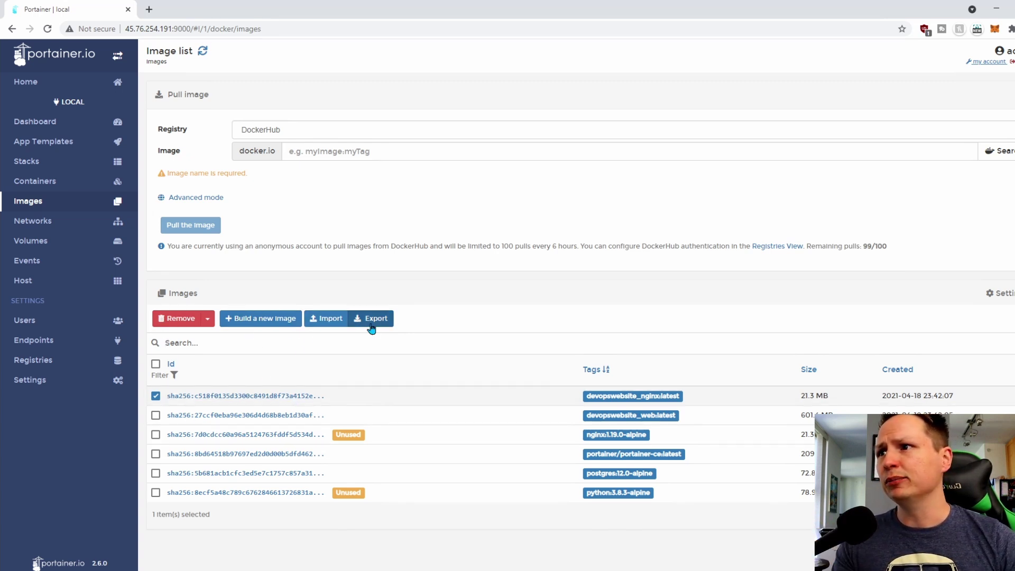
pyautogui.click(345, 151)
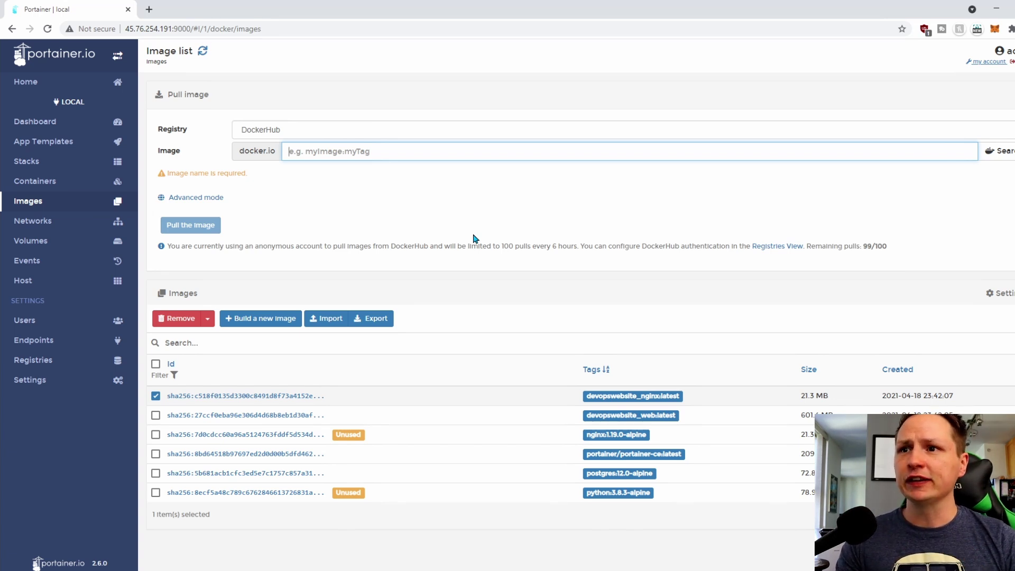
# - Browse the network list, then the portainer_data and devopswebsite volumes list
pyautogui.click(32, 221)
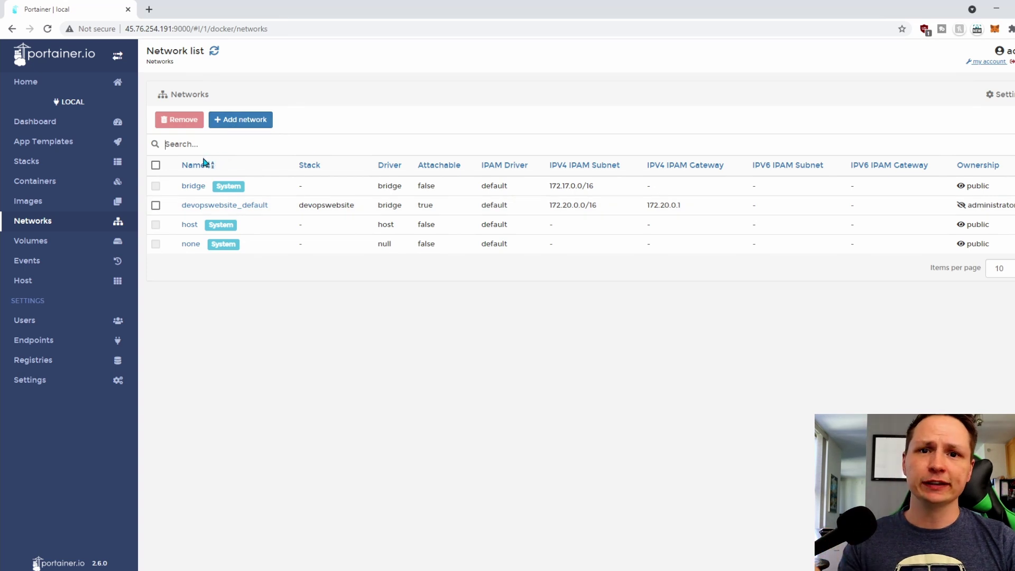
pyautogui.click(33, 242)
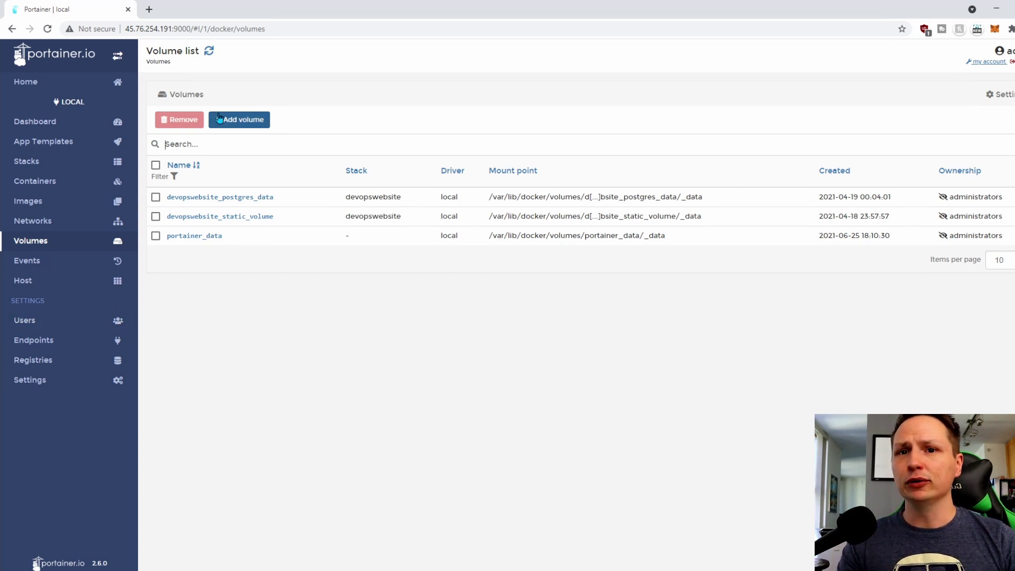
# - Review the Docker events log, then view the Ubuntu host and Docker 19.03.6 details
pyautogui.click(60, 259)
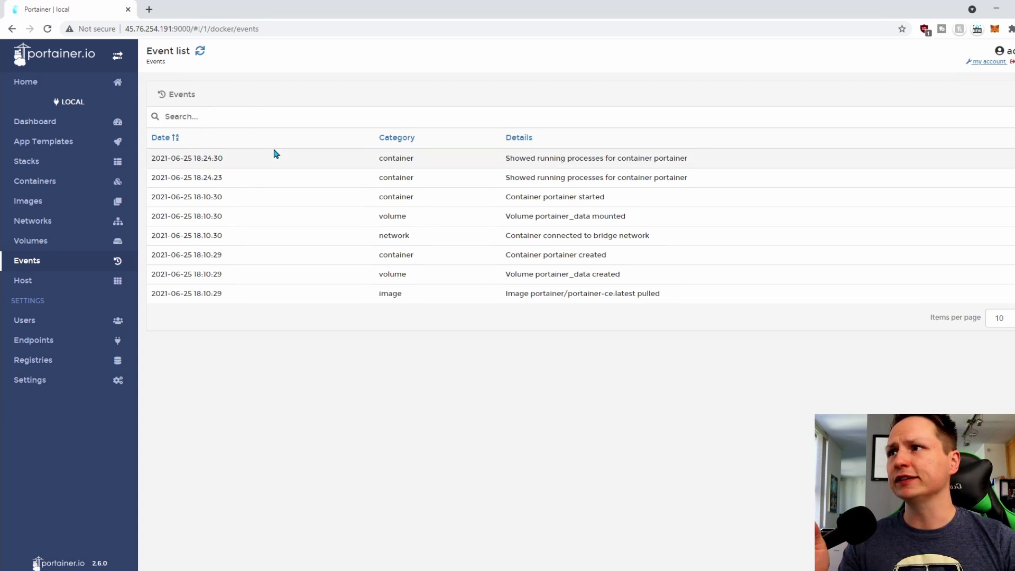
pyautogui.click(230, 116)
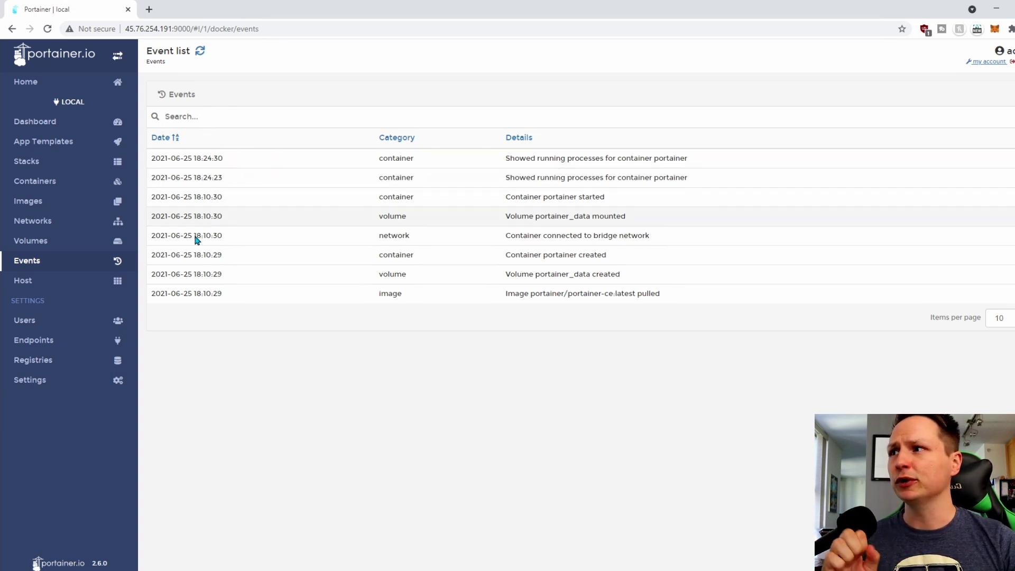
pyautogui.click(23, 280)
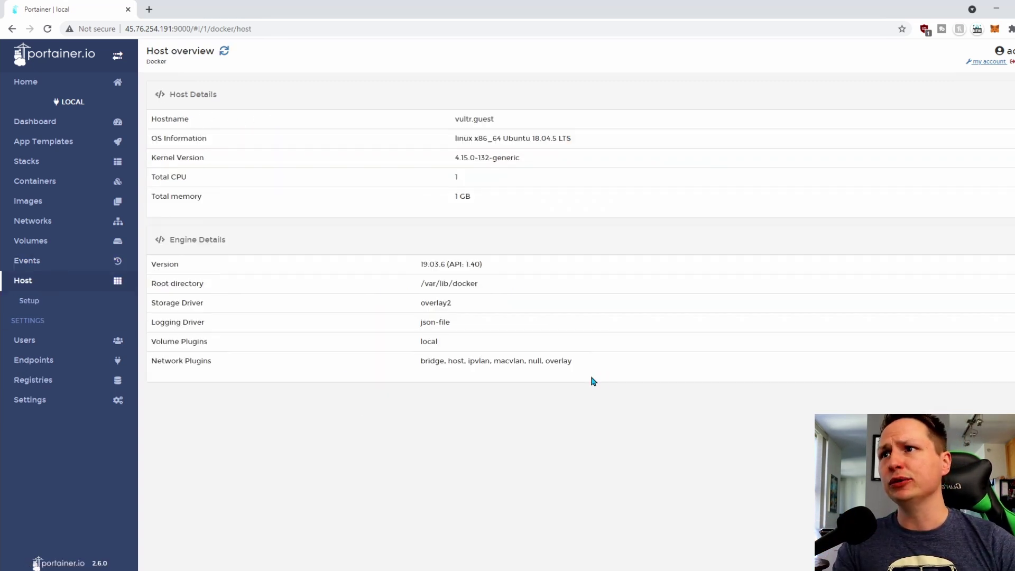